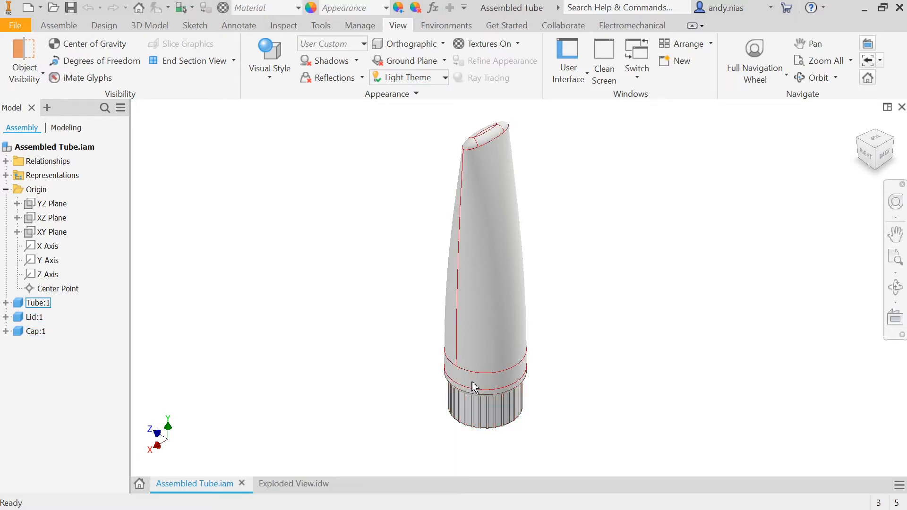
Create a new presentation from the metric Standard (mm).ipn template.
{"action": "left_click", "coordinate": [313, 487]}
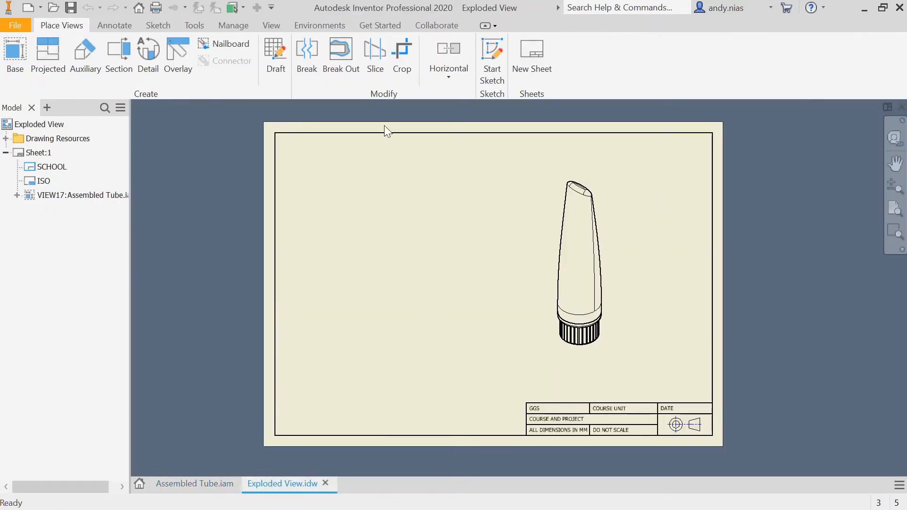
{"action": "left_click", "coordinate": [199, 484]}
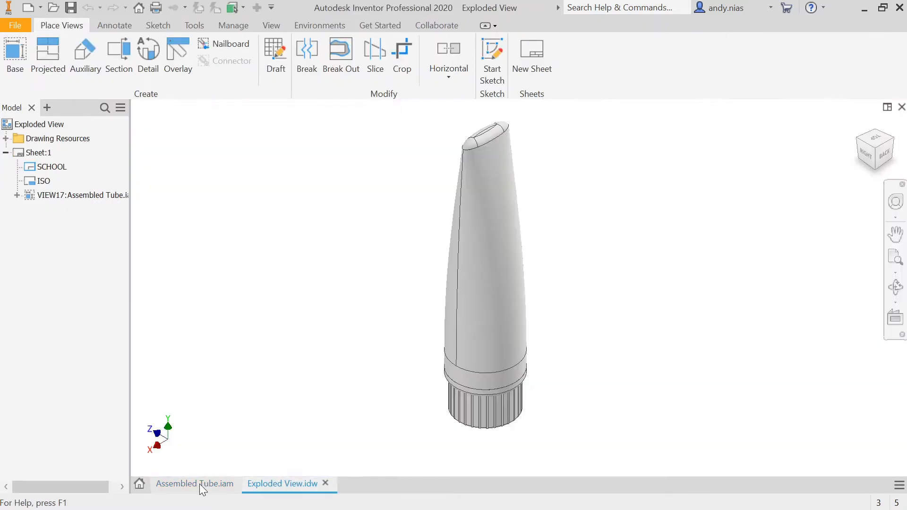
{"action": "left_click", "coordinate": [29, 7]}
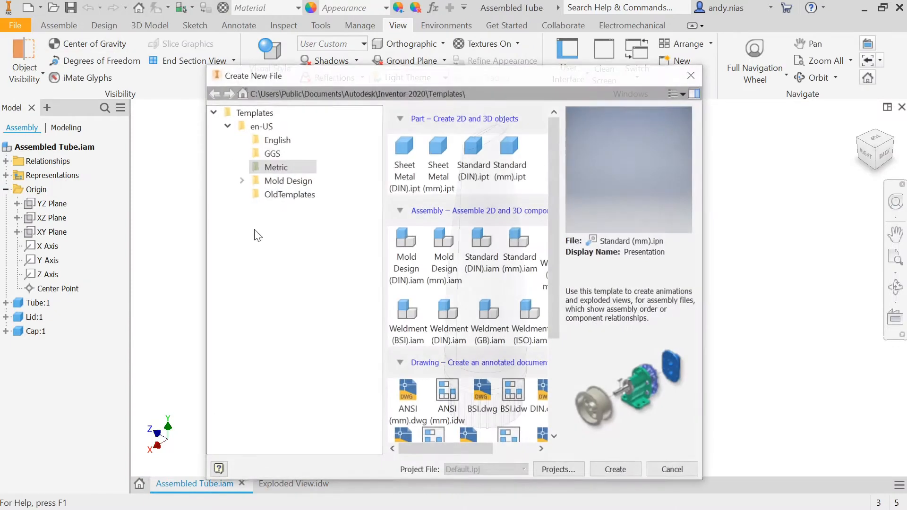
{"action": "scroll", "coordinate": [473, 360], "scroll_direction": "down", "scroll_amount": 3}
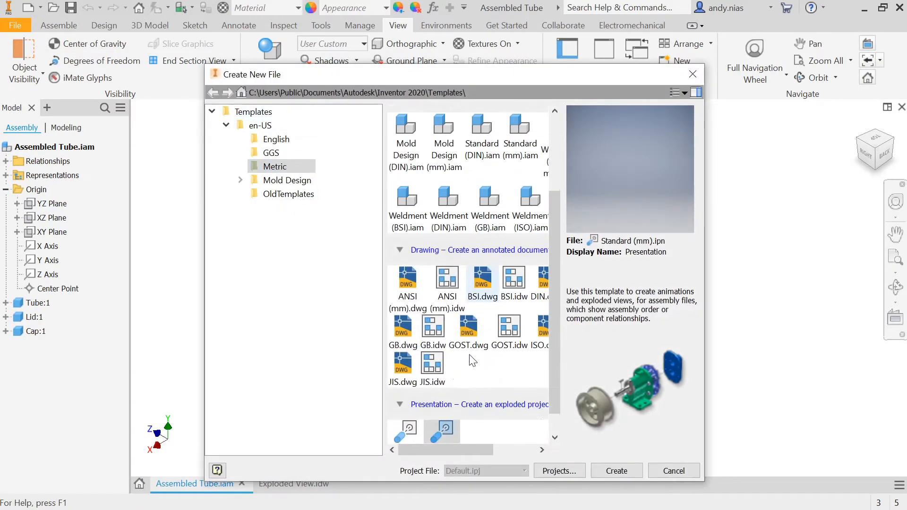
{"action": "left_click", "coordinate": [437, 431]}
{"action": "double_click", "coordinate": [437, 431]}
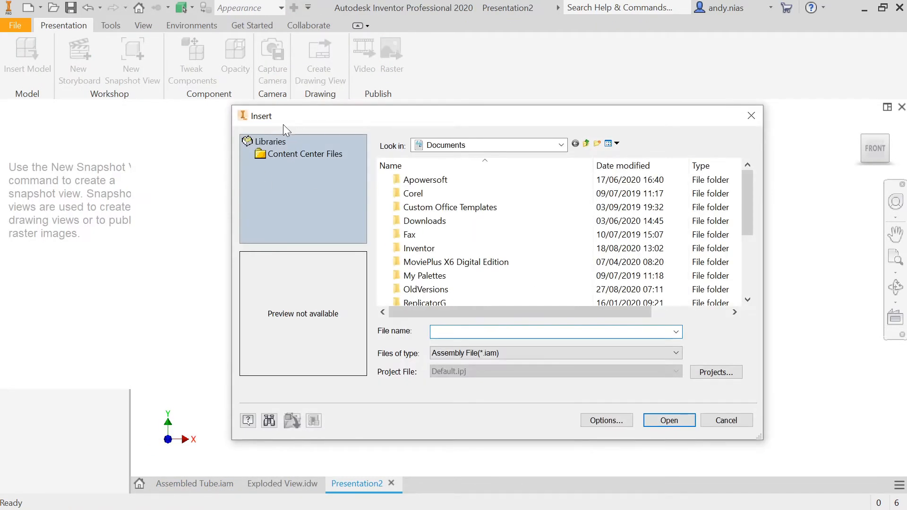
Browse from Google Drive File Stream to the 03 Tasks plus Assessment booklet folder for the assembly to insert.
{"action": "left_click", "coordinate": [561, 145]}
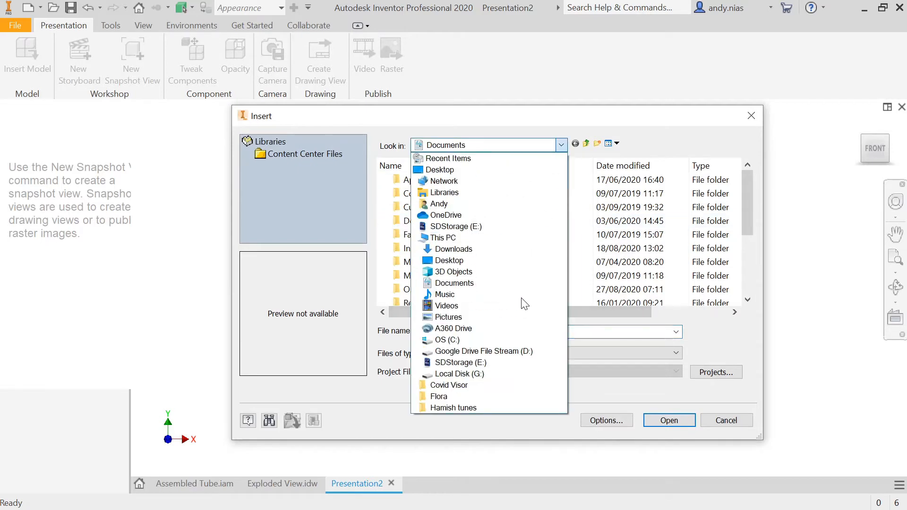
{"action": "left_click", "coordinate": [522, 351]}
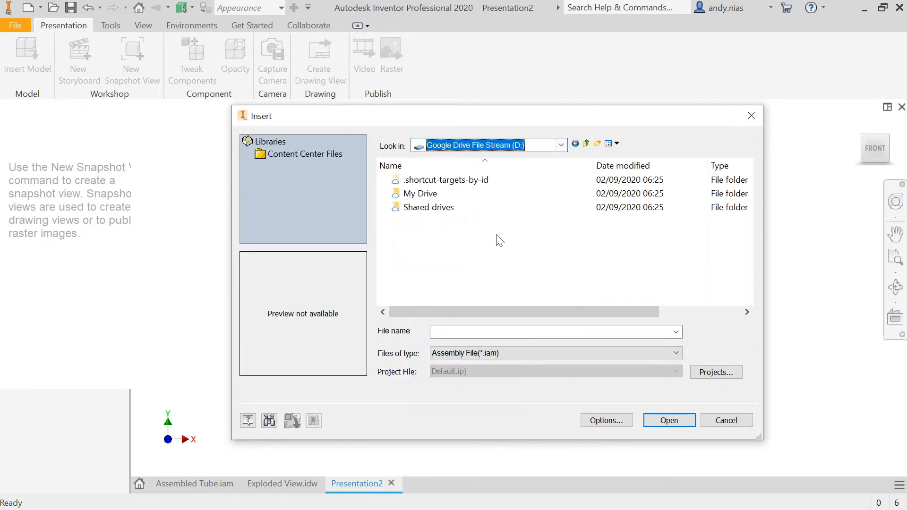
{"action": "double_click", "coordinate": [470, 208]}
{"action": "double_click", "coordinate": [484, 290]}
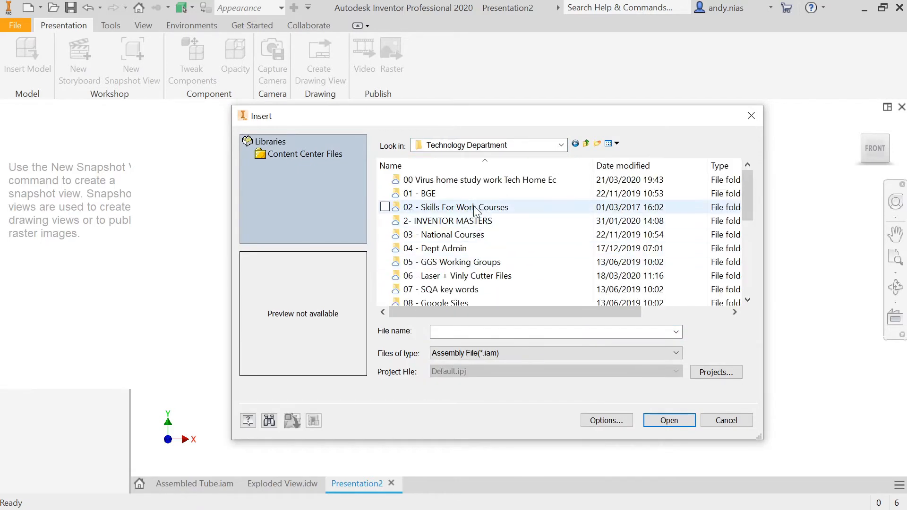
{"action": "double_click", "coordinate": [479, 235]}
{"action": "left_click", "coordinate": [484, 225]}
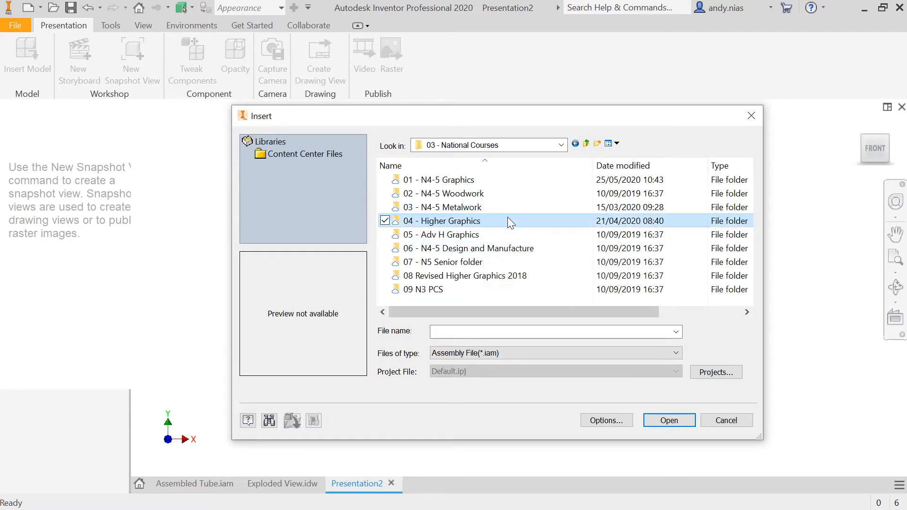
{"action": "double_click", "coordinate": [501, 216]}
{"action": "double_click", "coordinate": [497, 210]}
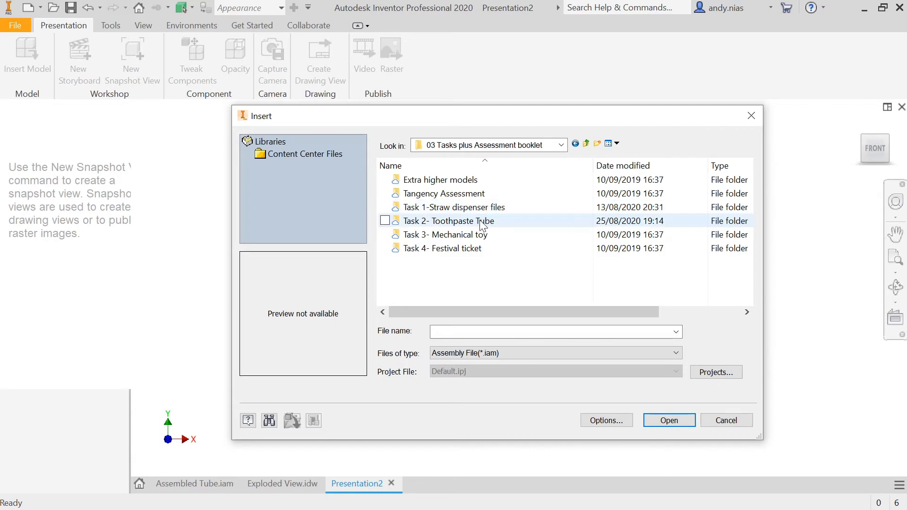
Insert the Assembled Tube assembly from the Sample designs folder within Task 2- Toothpaste Tube.
{"action": "left_click", "coordinate": [482, 222]}
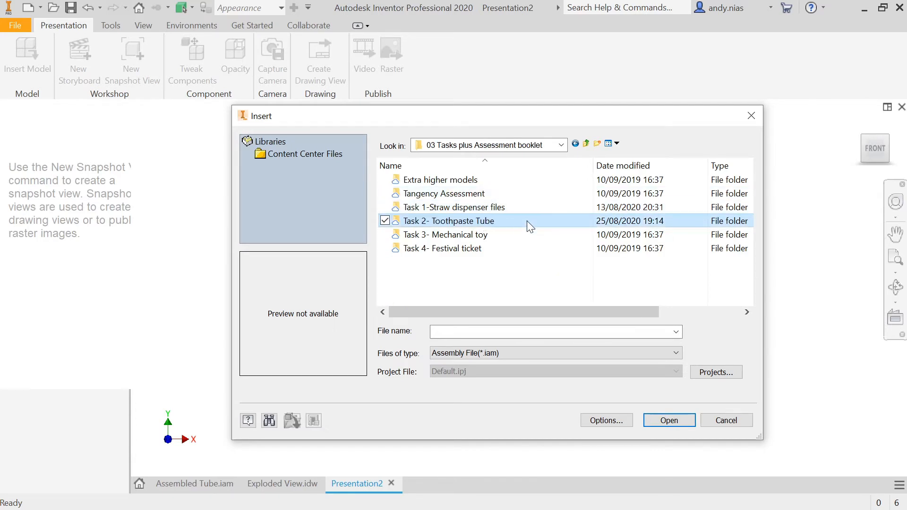
{"action": "double_click", "coordinate": [515, 225]}
{"action": "double_click", "coordinate": [514, 225]}
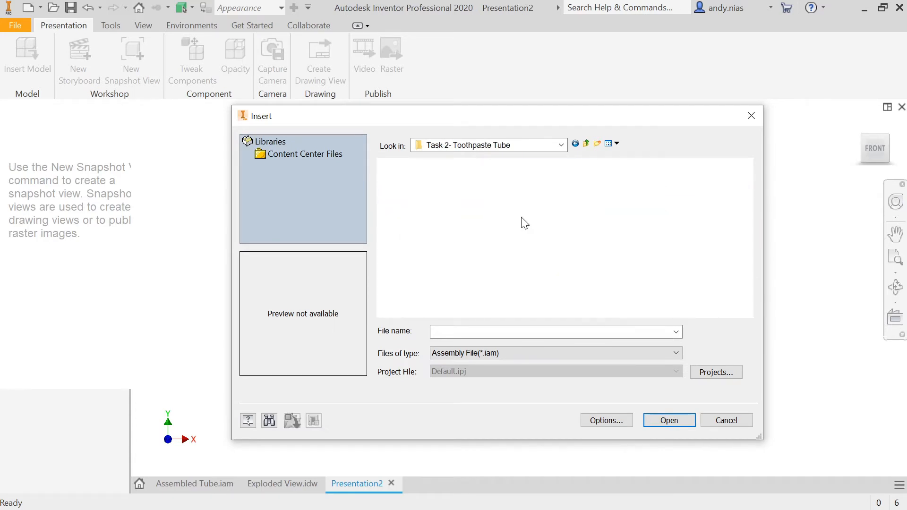
{"action": "left_click", "coordinate": [537, 212]}
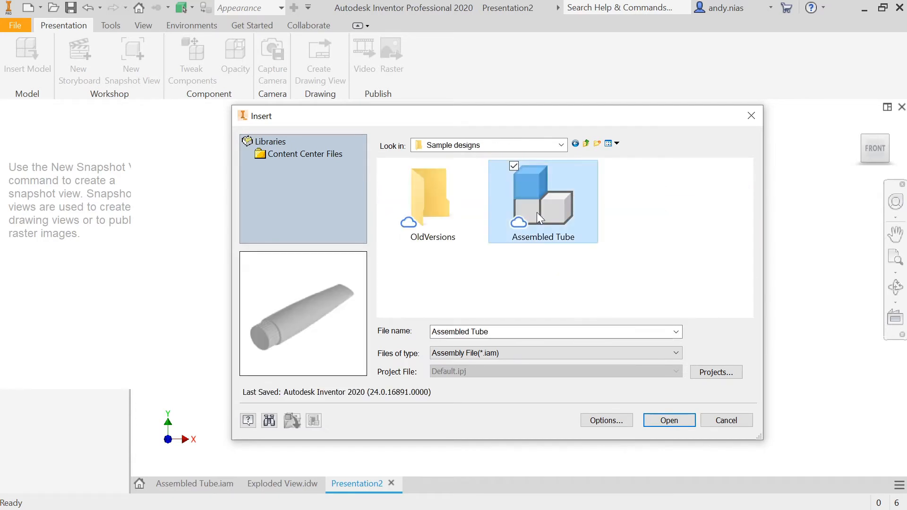
{"action": "double_click", "coordinate": [582, 209]}
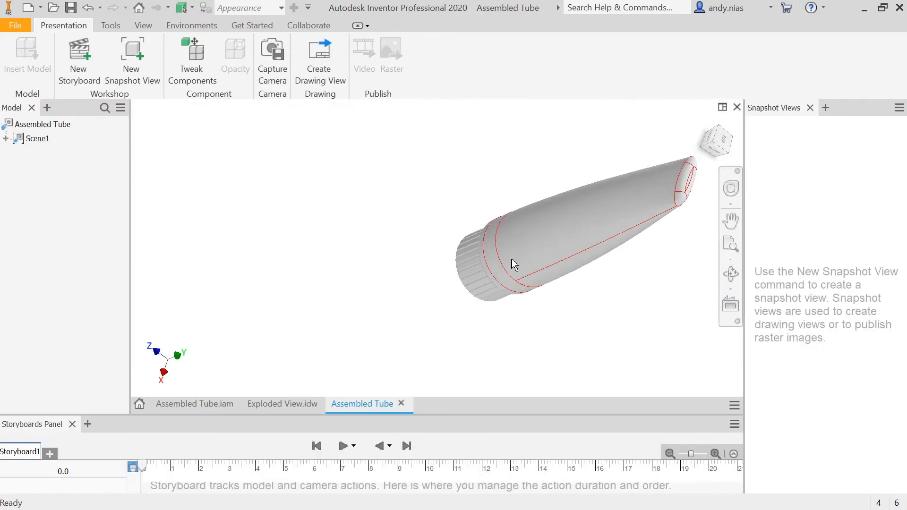
Turn the tube upright in the presentation and check the original assembly's orientation from above and from its right side.
{"action": "left_click", "coordinate": [711, 143]}
{"action": "scroll", "coordinate": [574, 227], "scroll_direction": "up", "scroll_amount": 2}
{"action": "mouse_move", "coordinate": [573, 227]}
{"action": "middle_mouse_down"}
{"action": "mouse_move", "coordinate": [461, 269]}
{"action": "mouse_move", "coordinate": [453, 259]}
{"action": "middle_mouse_up"}
{"action": "left_click_drag", "start_coordinate": [713, 141], "coordinate": [714, 136]}
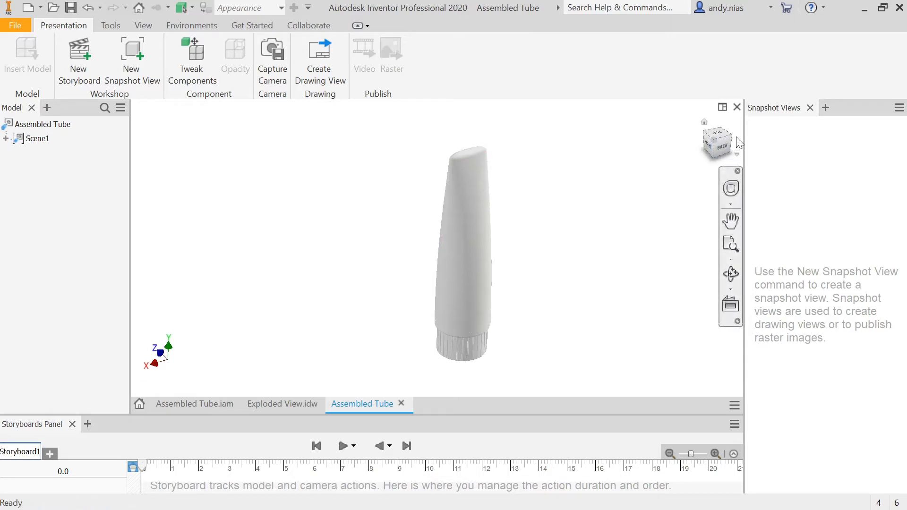
{"action": "left_click", "coordinate": [165, 405]}
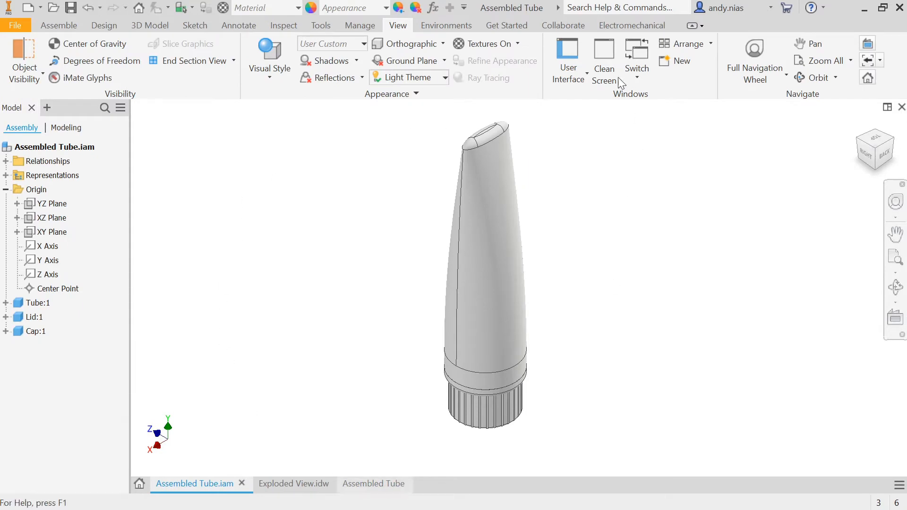
{"action": "left_click", "coordinate": [875, 137]}
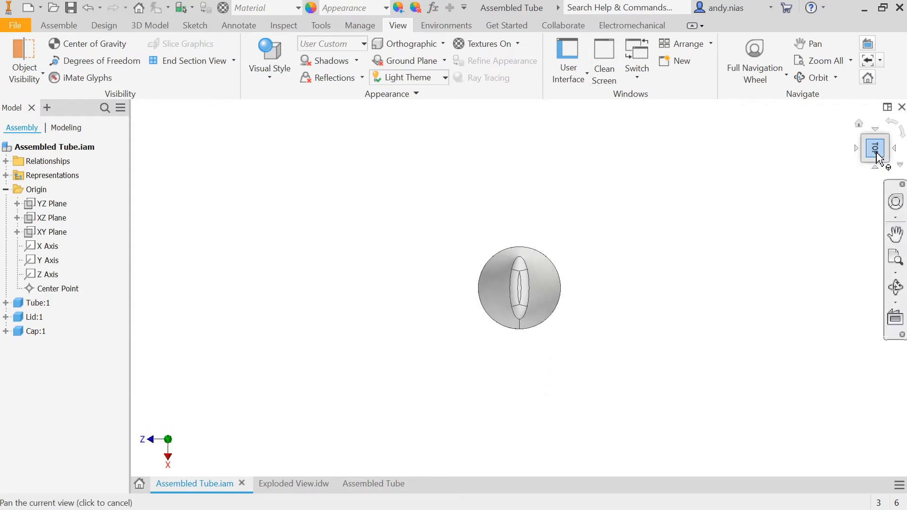
{"action": "left_click", "coordinate": [878, 153]}
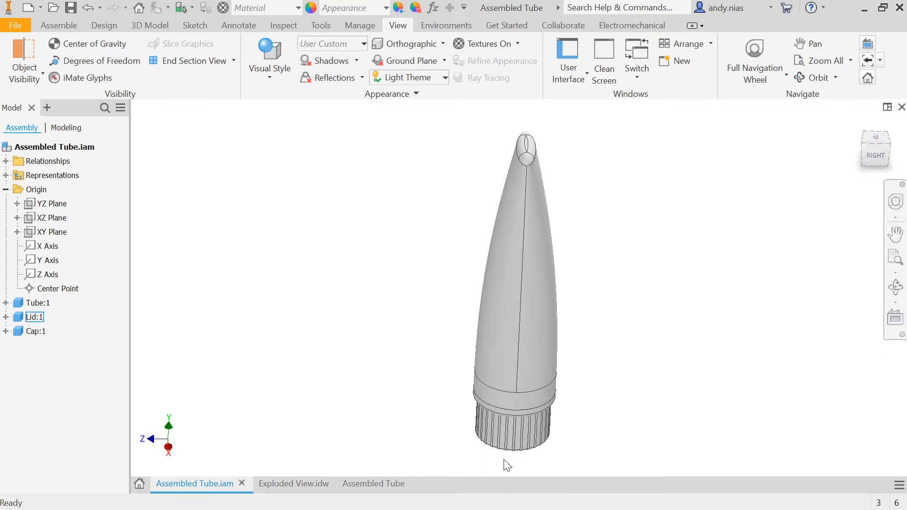
{"action": "left_click", "coordinate": [374, 483]}
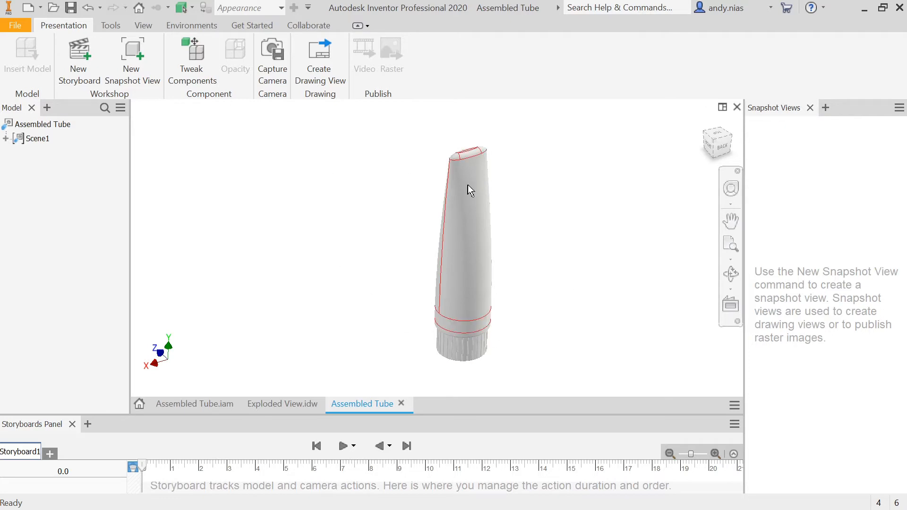
Tweak the tube and lid together, moving them 50 mm upward along Y away from the cap.
{"action": "left_click", "coordinate": [192, 64]}
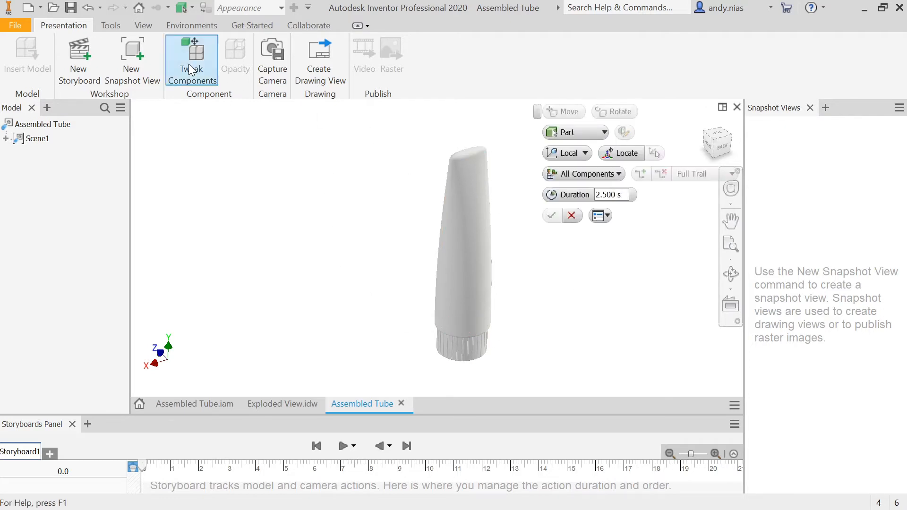
{"action": "scroll", "coordinate": [300, 179], "scroll_direction": "down", "scroll_amount": 1}
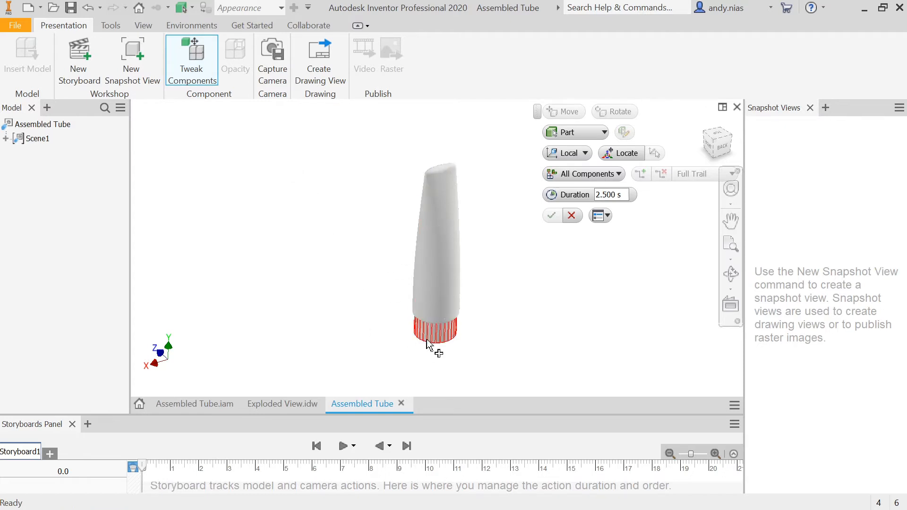
{"action": "left_click", "coordinate": [436, 252]}
{"action": "scroll", "coordinate": [452, 326], "scroll_direction": "up", "scroll_amount": 3}
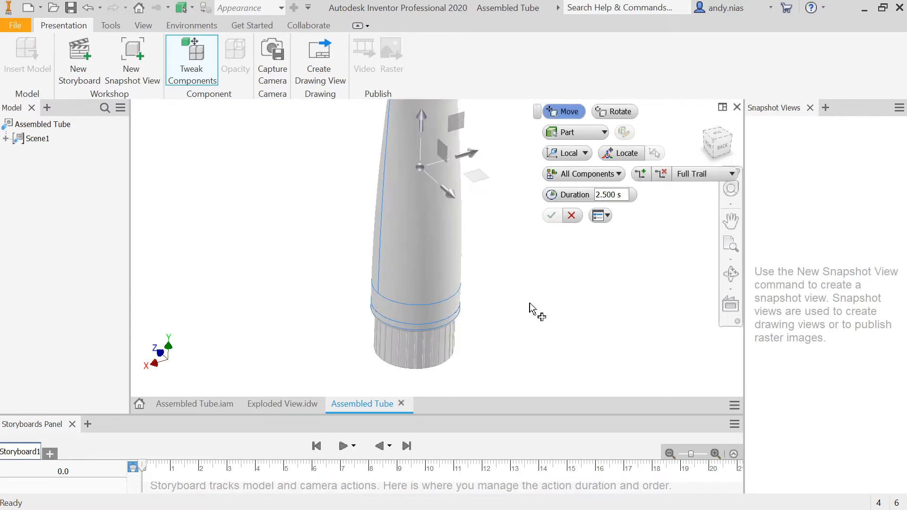
{"action": "scroll", "coordinate": [496, 298], "scroll_direction": "down", "scroll_amount": 3}
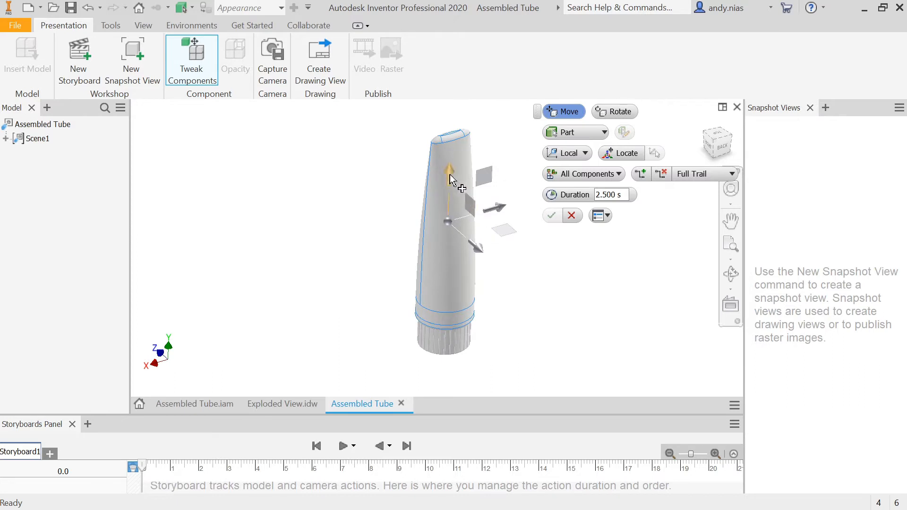
{"action": "left_click_drag", "start_coordinate": [449, 174], "coordinate": [451, 129]}
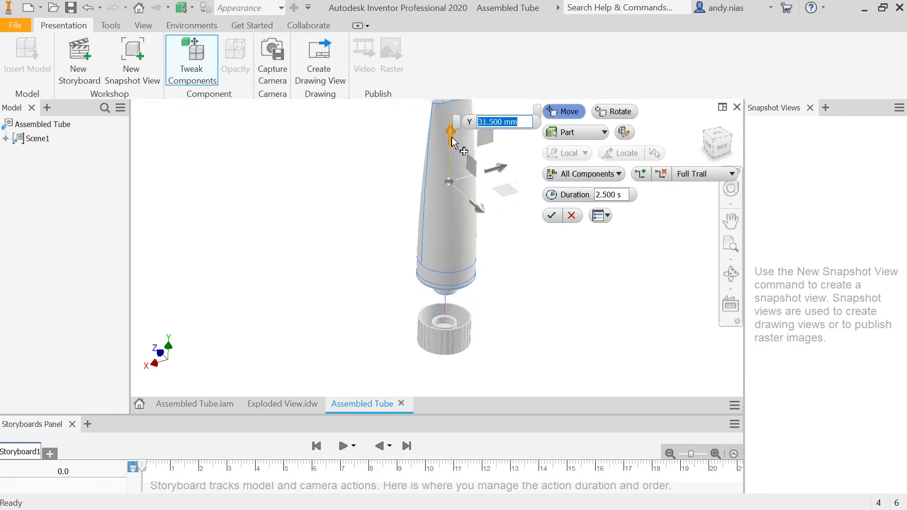
{"action": "left_click", "coordinate": [721, 149]}
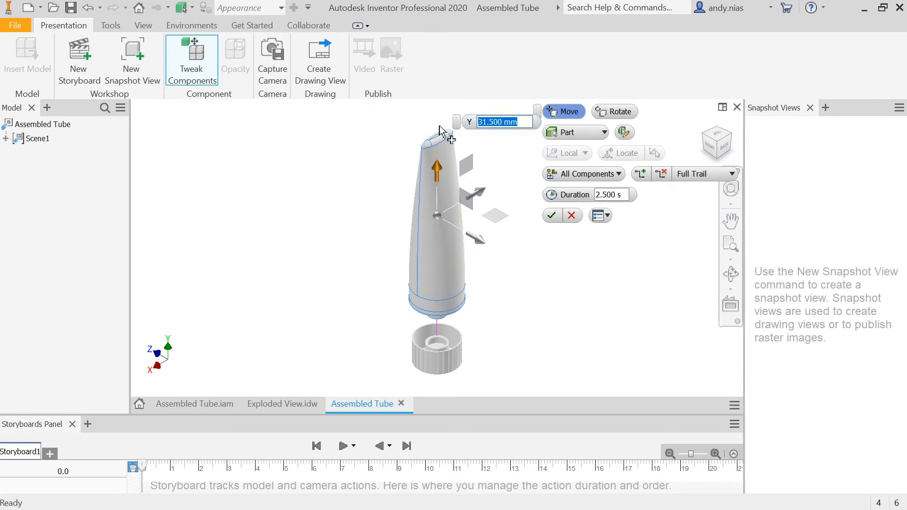
{"action": "type", "text": "50"}
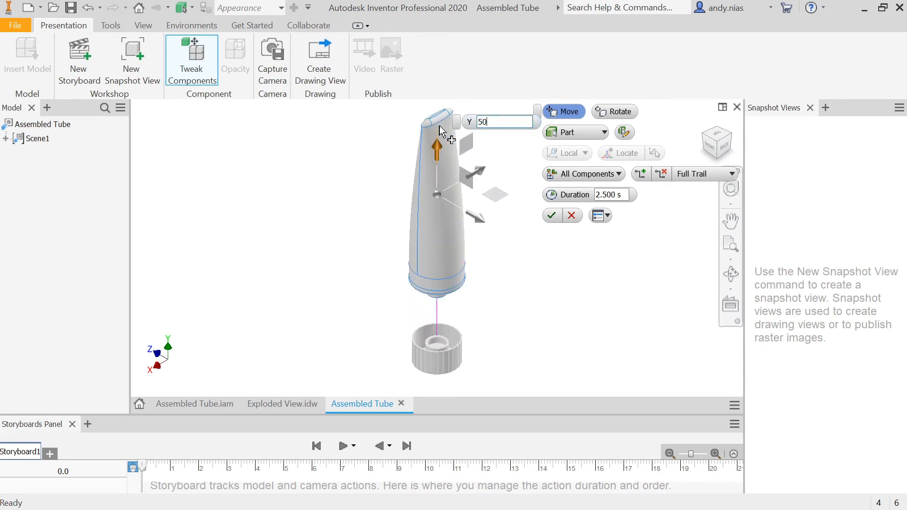
{"action": "left_click", "coordinate": [552, 215]}
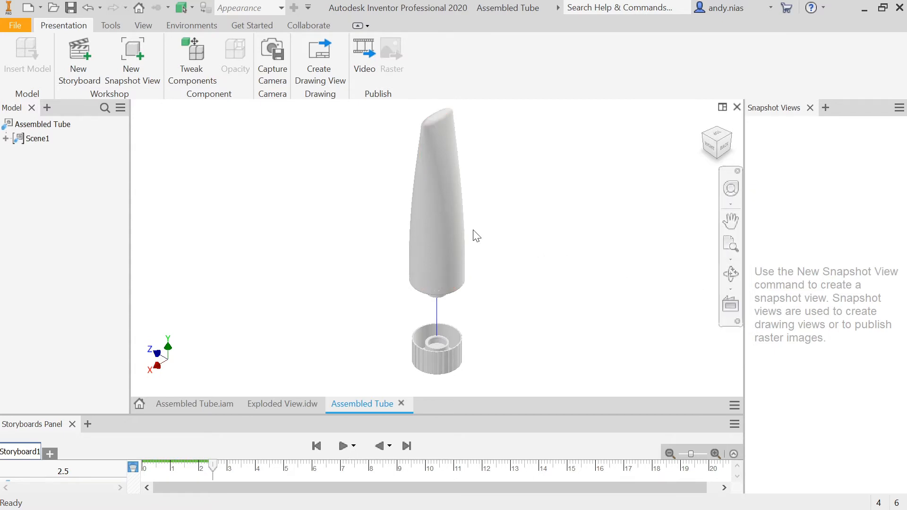
{"action": "left_click", "coordinate": [439, 226]}
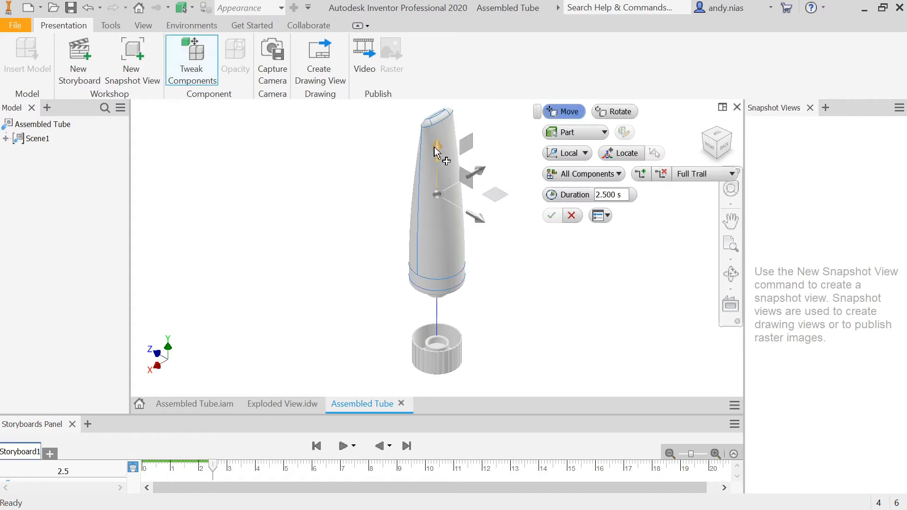
{"action": "left_click_drag", "start_coordinate": [494, 231], "coordinate": [466, 221]}
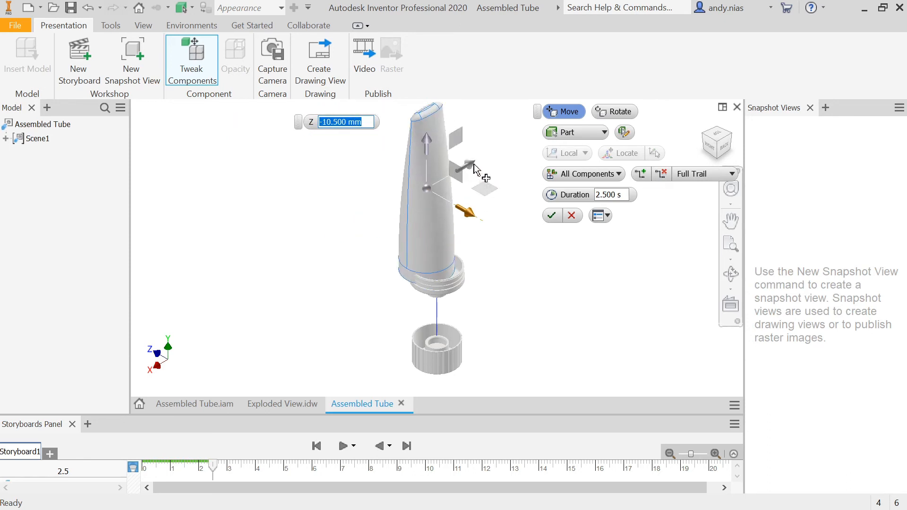
{"action": "left_click_drag", "start_coordinate": [468, 165], "coordinate": [492, 149]}
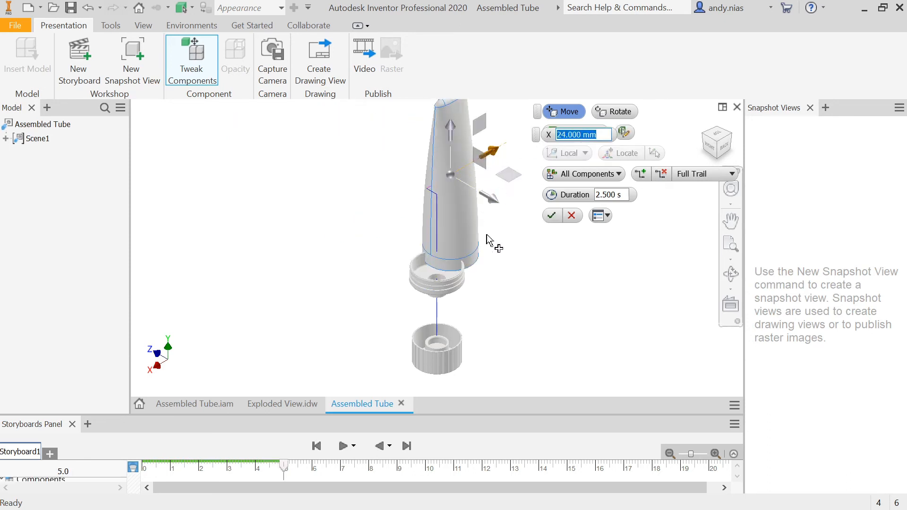
{"action": "left_click", "coordinate": [574, 216]}
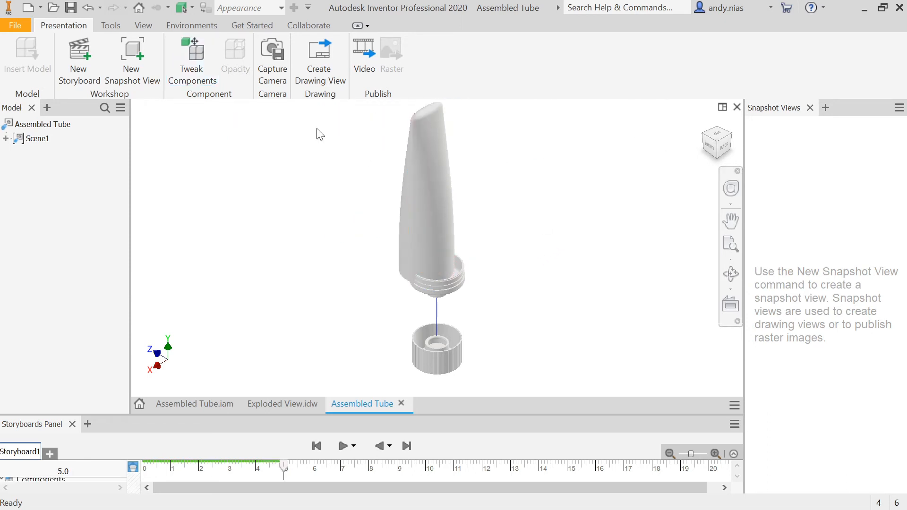
Tweak the tube alone, moving it 50 mm upward along Y away from the lid.
{"action": "left_click", "coordinate": [192, 59]}
{"action": "left_click", "coordinate": [445, 221]}
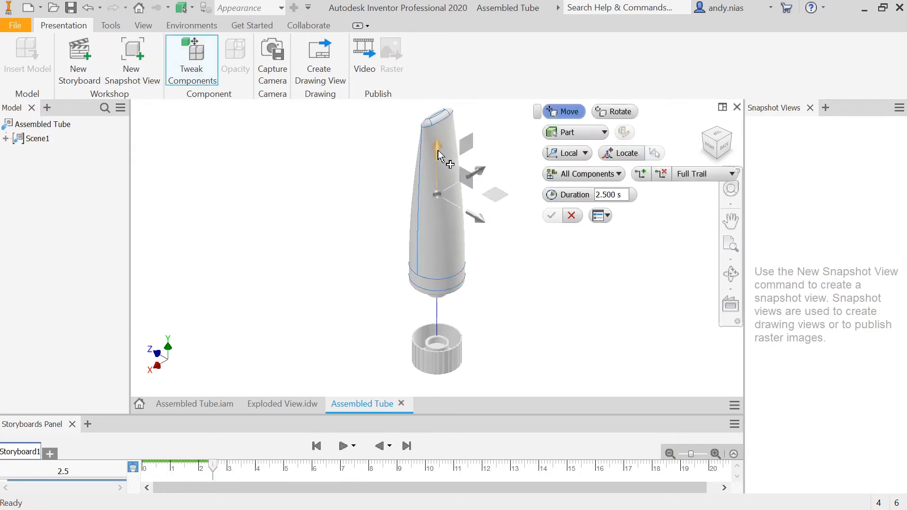
{"action": "left_click_drag", "start_coordinate": [438, 146], "coordinate": [437, 114]}
{"action": "type", "text": "5"}
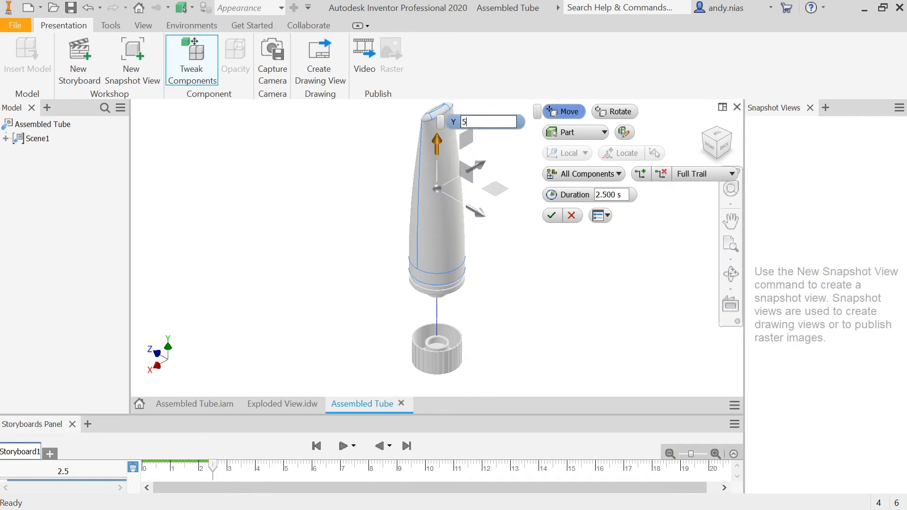
{"action": "type", "text": ".0"}
{"action": "key", "text": "Return"}
{"action": "scroll", "coordinate": [489, 186], "scroll_direction": "up", "scroll_amount": 2}
{"action": "middle_click_drag", "start_coordinate": [490, 189], "coordinate": [453, 211]}
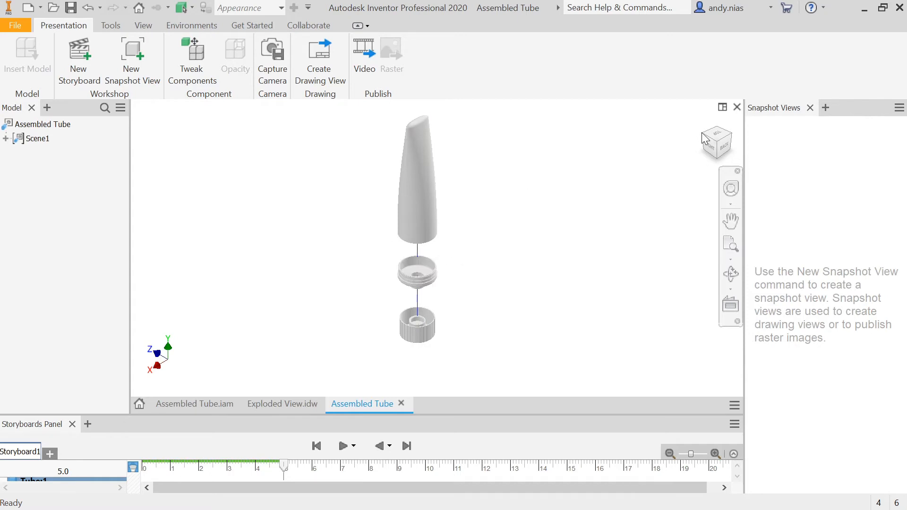
{"action": "left_click", "coordinate": [717, 144]}
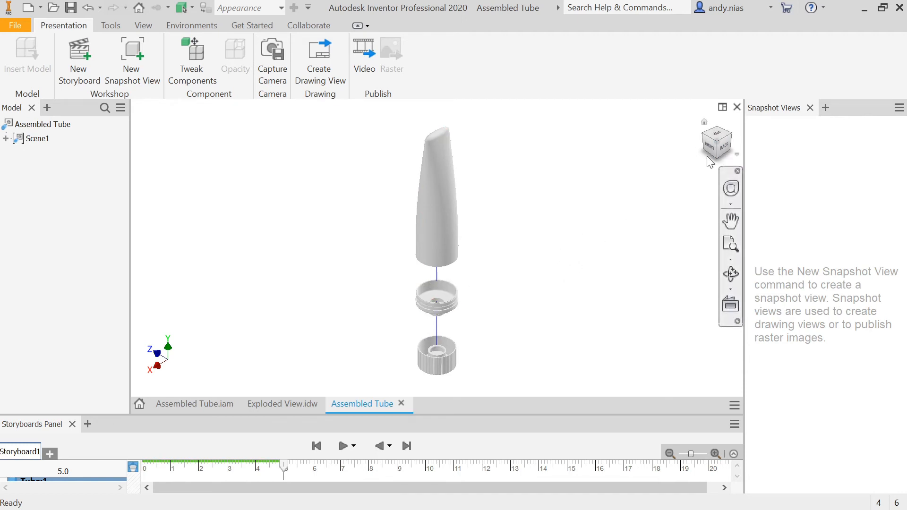
{"action": "key", "text": "F4"}
{"action": "left_click_drag", "start_coordinate": [490, 229], "coordinate": [489, 201]}
{"action": "key", "text": "Escape"}
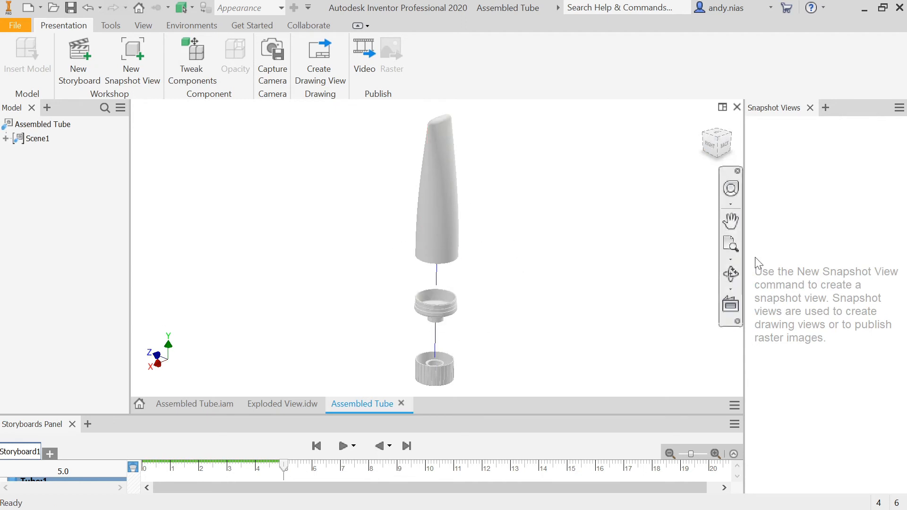
{"action": "left_click", "coordinate": [717, 138]}
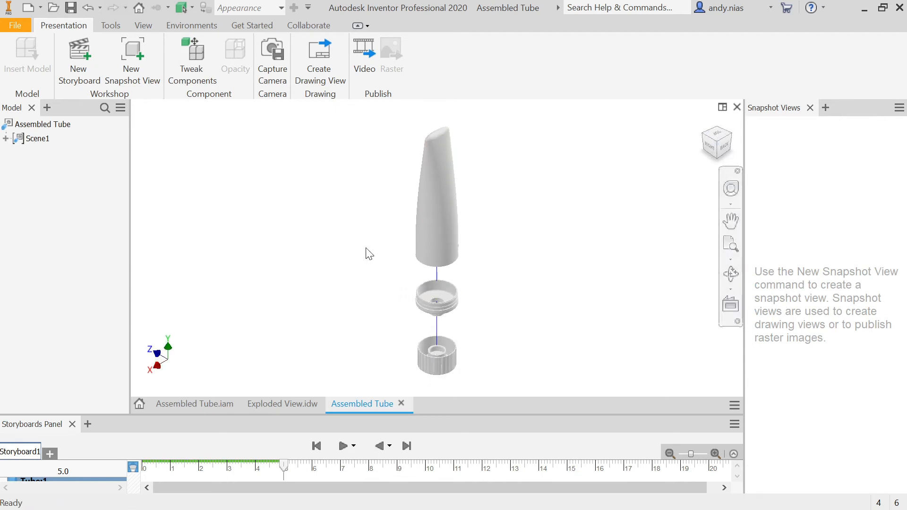
Set the distance of the first tweak, which moves the tube and lid together, to 40 mm.
{"action": "left_click", "coordinate": [431, 265]}
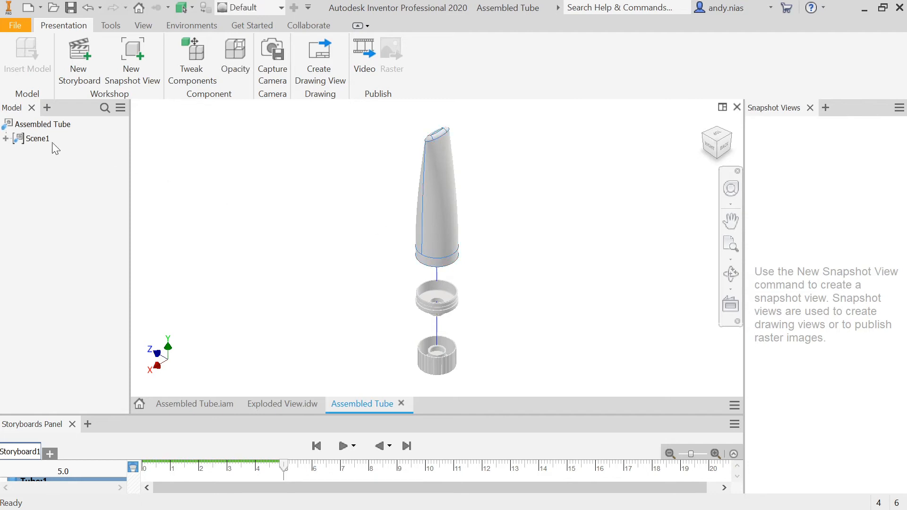
{"action": "left_click", "coordinate": [6, 138]}
{"action": "left_click", "coordinate": [17, 167]}
{"action": "double_click", "coordinate": [76, 184]}
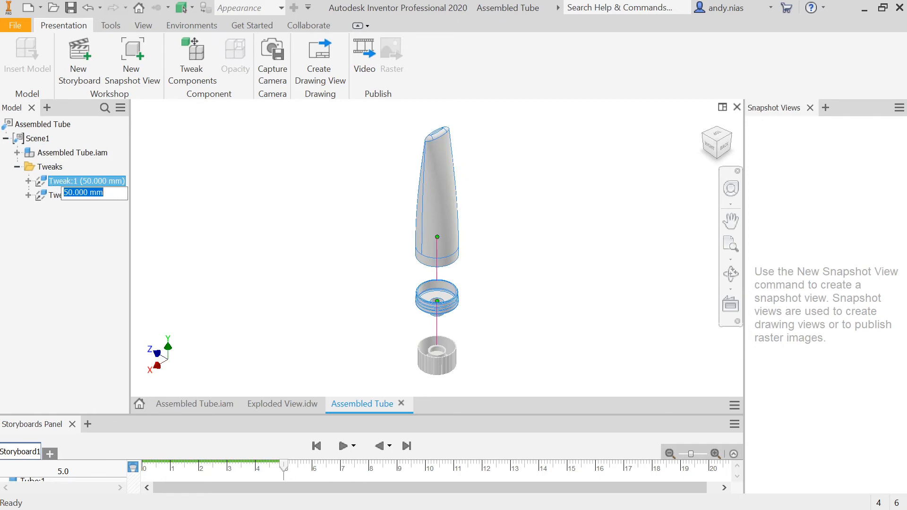
{"action": "type", "text": "40"}
{"action": "key", "text": "Return"}
{"action": "left_click", "coordinate": [91, 196]}
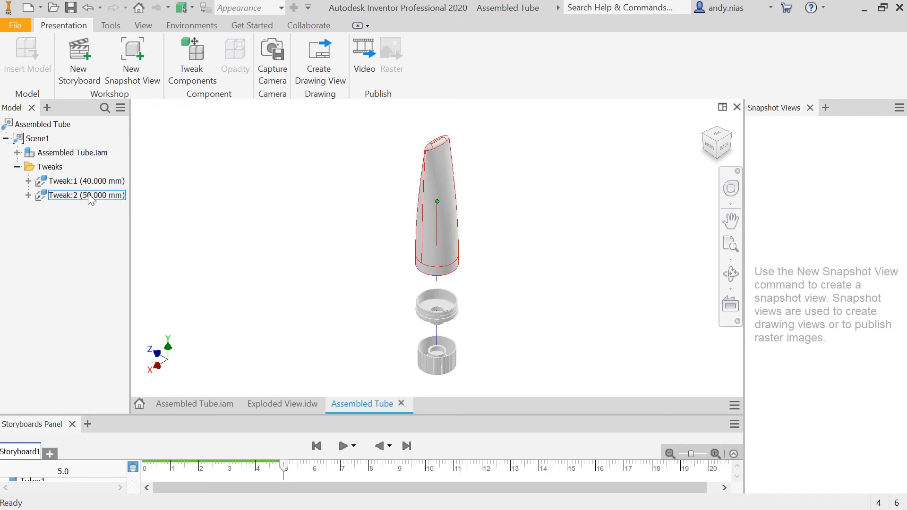
{"action": "left_click", "coordinate": [193, 220]}
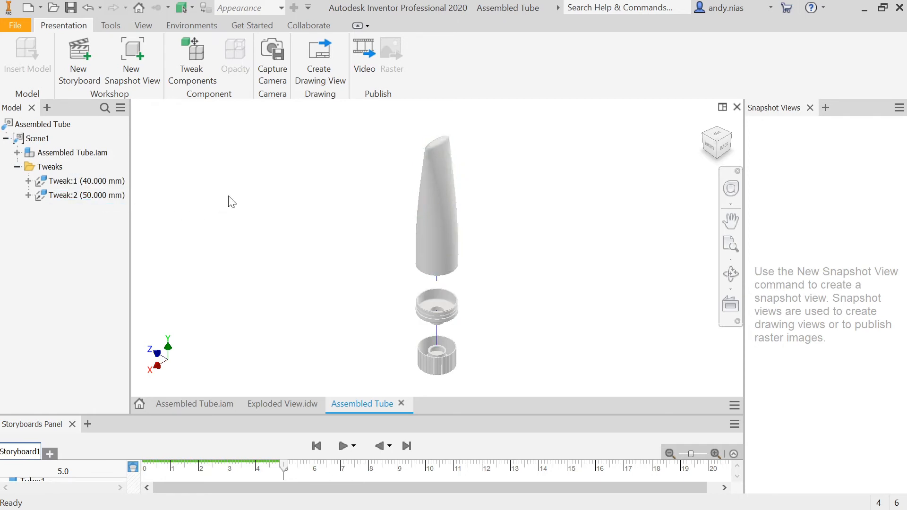
Save the presentation as Assembled Tube in Downloads, replacing the existing file, and create a snapshot view of the upright exploded assembly.
{"action": "left_click", "coordinate": [70, 7]}
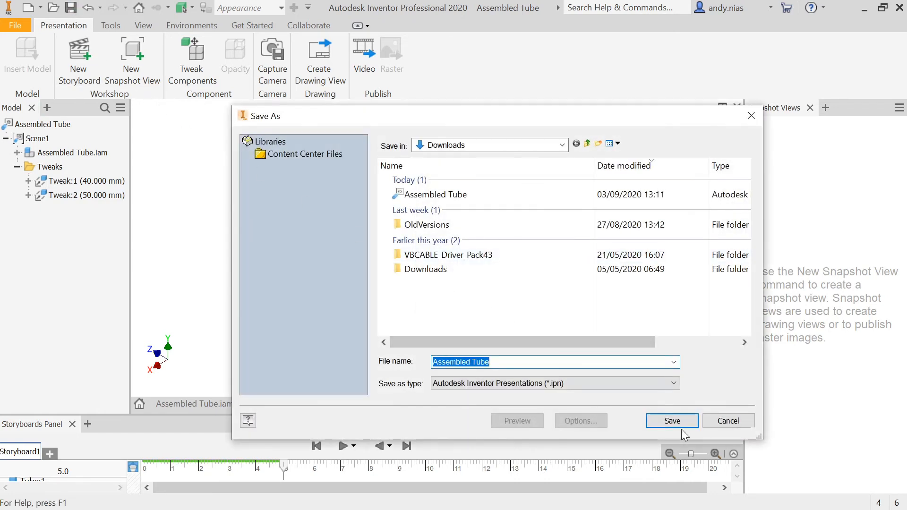
{"action": "left_click", "coordinate": [469, 195]}
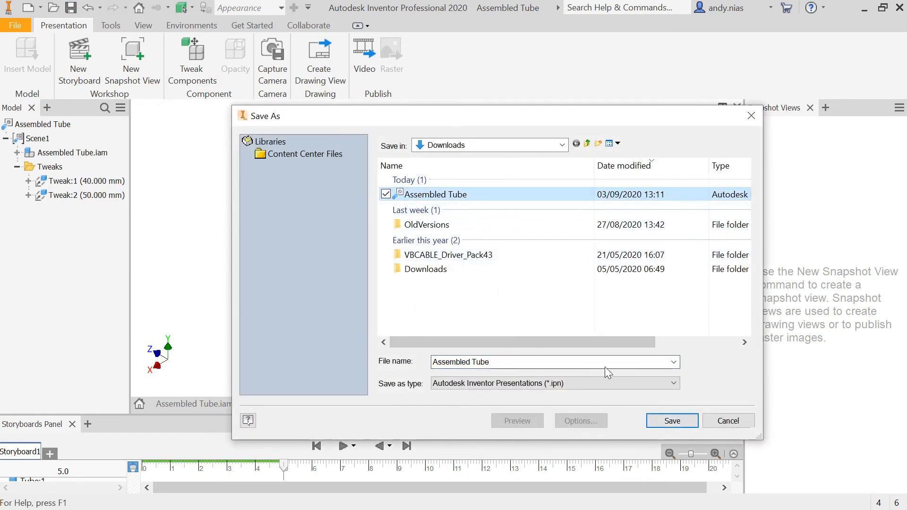
{"action": "left_click", "coordinate": [672, 420]}
{"action": "left_click", "coordinate": [543, 263]}
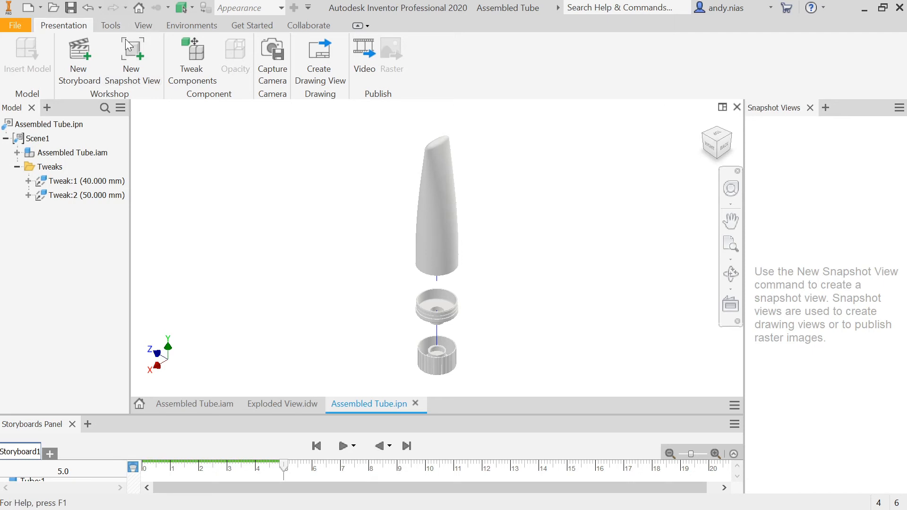
{"action": "left_click", "coordinate": [136, 57]}
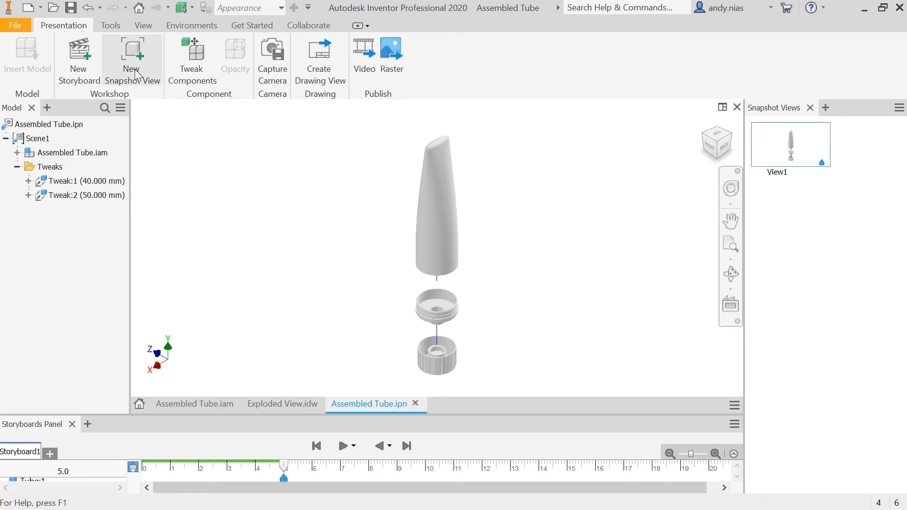
Place a 1:1 base view of Assembled Tube.ipn, View1, in the Exploded View drawing and move it well left of the assembled view.
{"action": "left_click", "coordinate": [205, 404]}
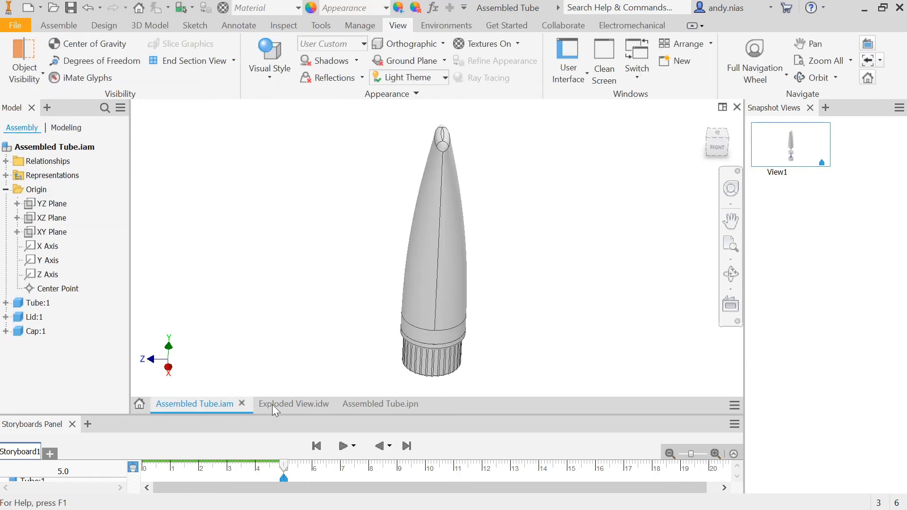
{"action": "left_click", "coordinate": [305, 484]}
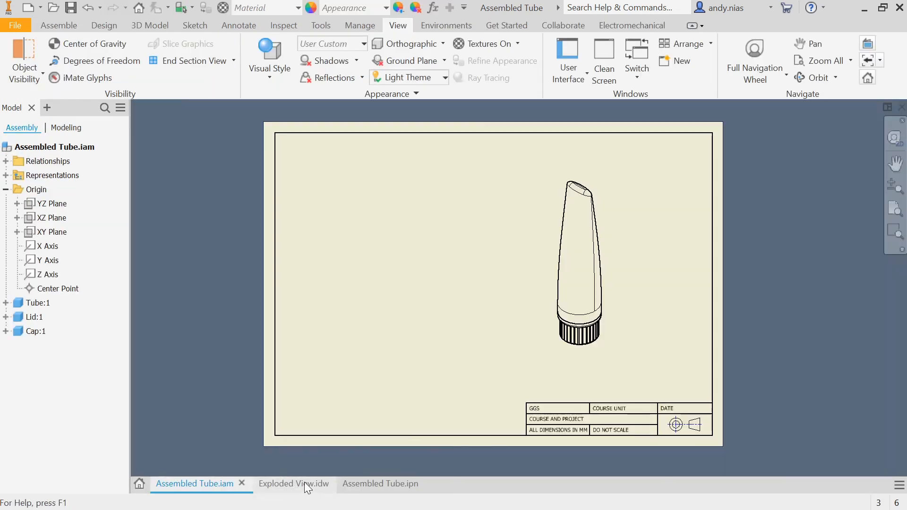
{"action": "left_click", "coordinate": [15, 53]}
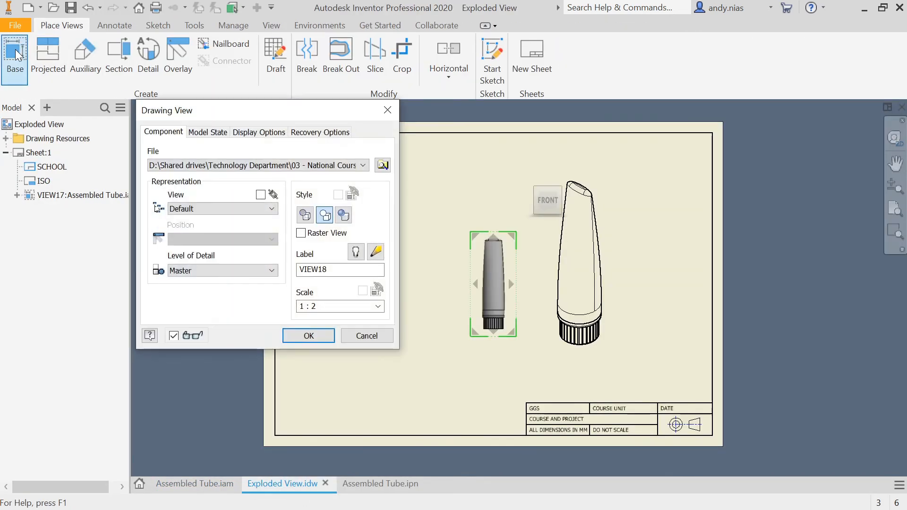
{"action": "left_click", "coordinate": [364, 166]}
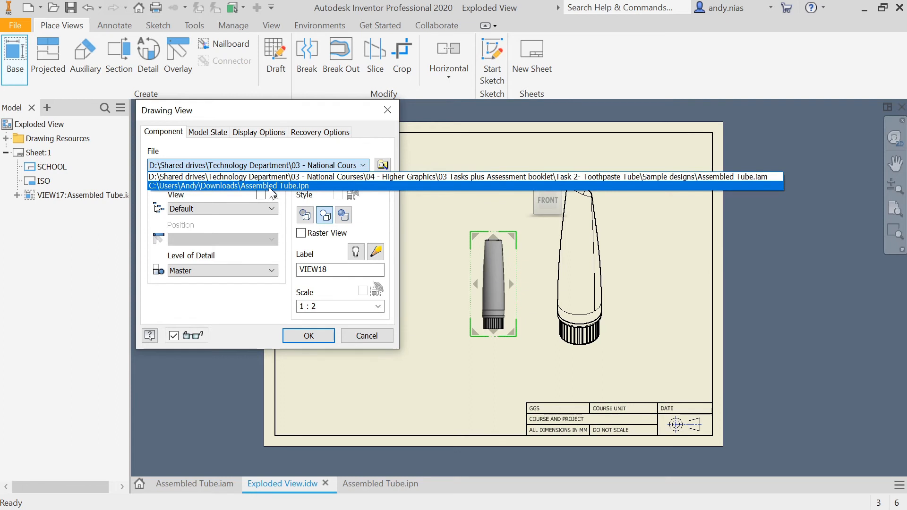
{"action": "left_click", "coordinate": [273, 187]}
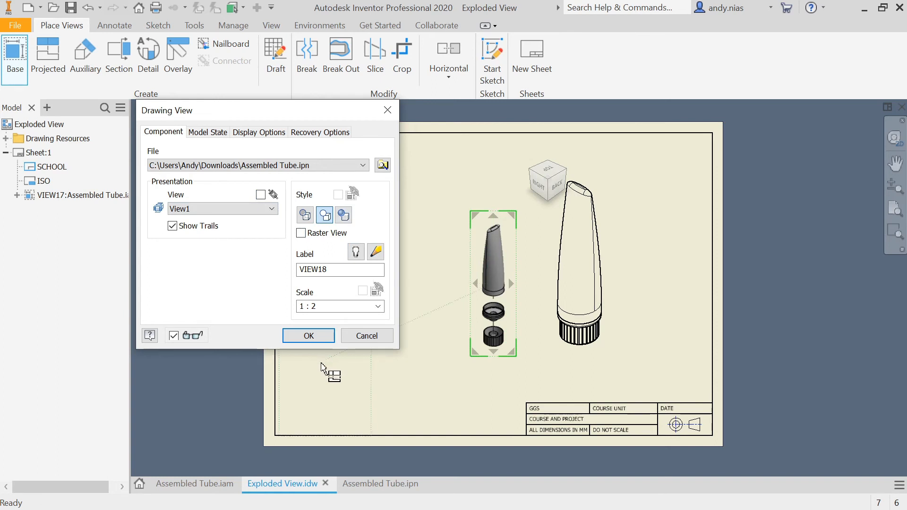
{"action": "left_click", "coordinate": [378, 306]}
{"action": "left_click", "coordinate": [367, 334]}
{"action": "left_click", "coordinate": [313, 336]}
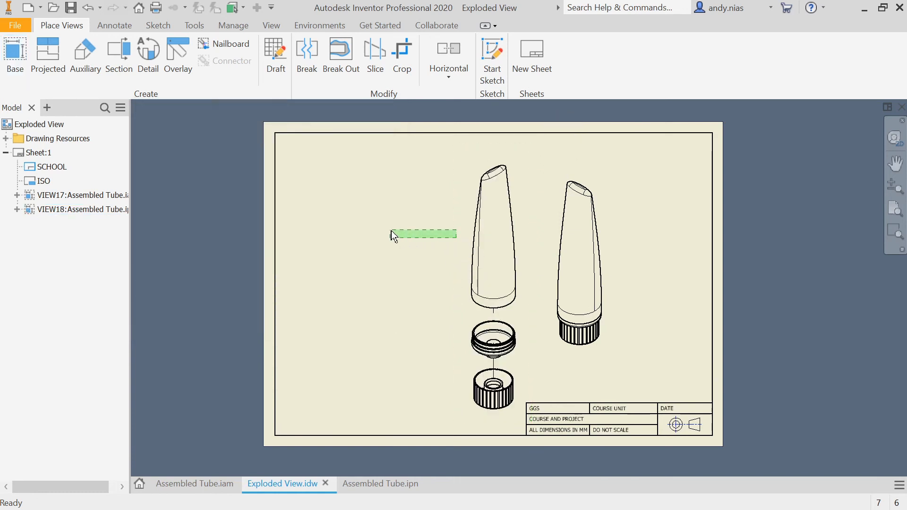
{"action": "left_click_drag", "start_coordinate": [458, 230], "coordinate": [325, 217]}
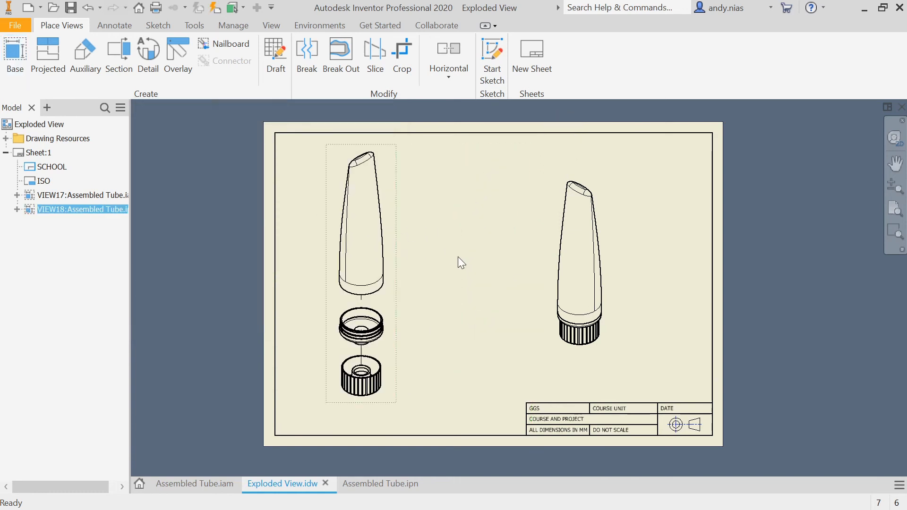
Turn off Show Trails for the upright exploded view on the sheet.
{"action": "scroll", "coordinate": [362, 296], "scroll_direction": "up", "scroll_amount": 3}
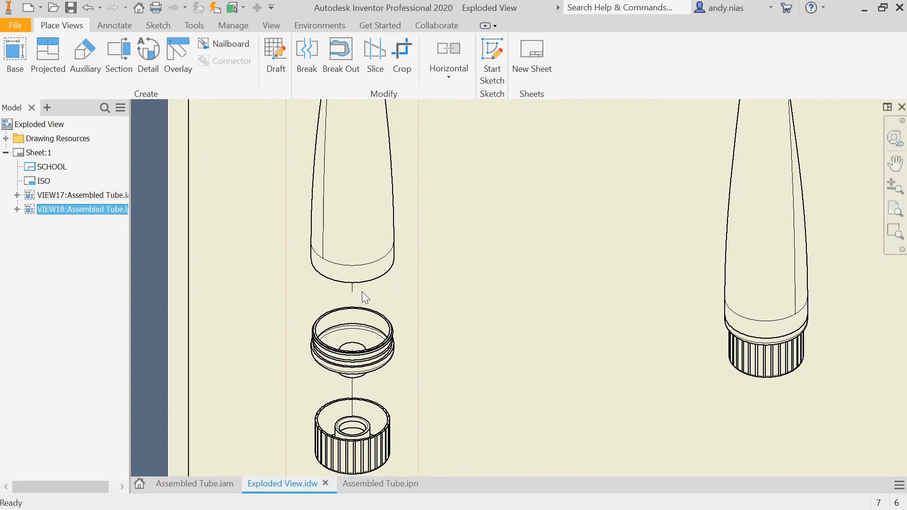
{"action": "scroll", "coordinate": [400, 343], "scroll_direction": "down", "scroll_amount": 4}
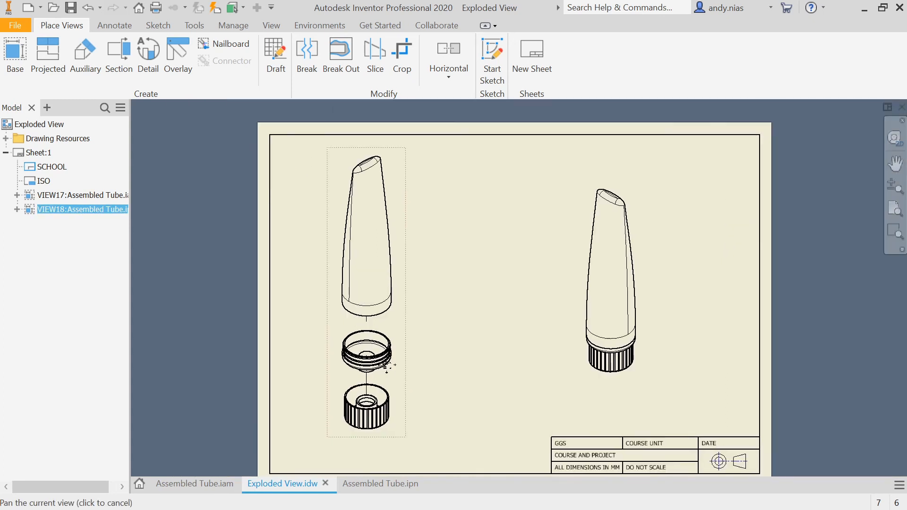
{"action": "right_click", "coordinate": [418, 350]}
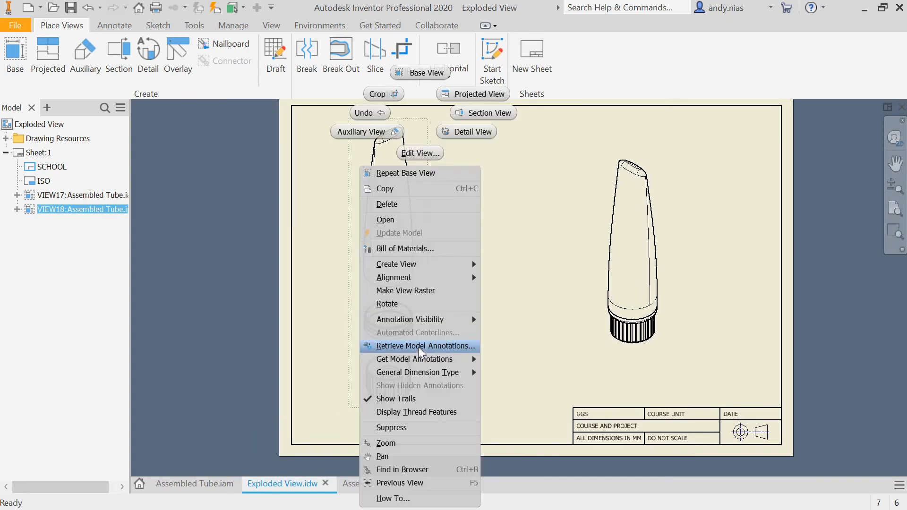
{"action": "left_click", "coordinate": [391, 400]}
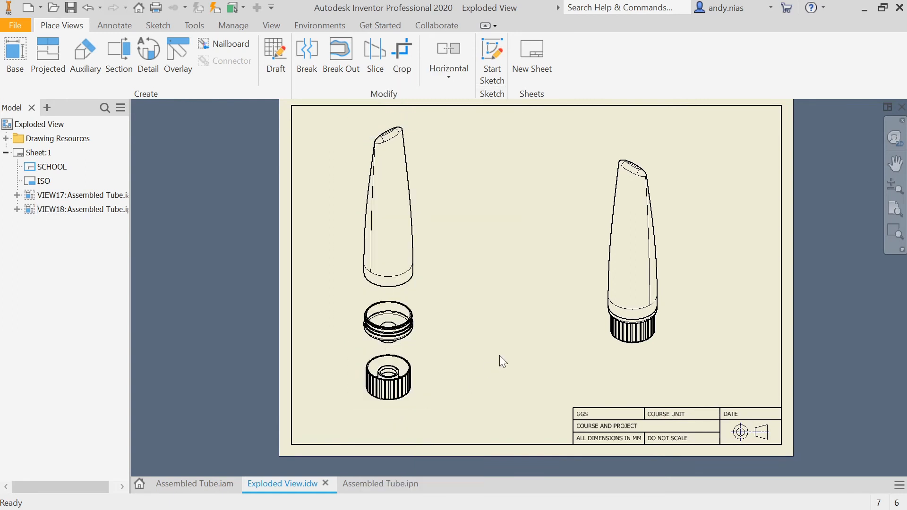
{"action": "key", "text": "Home"}
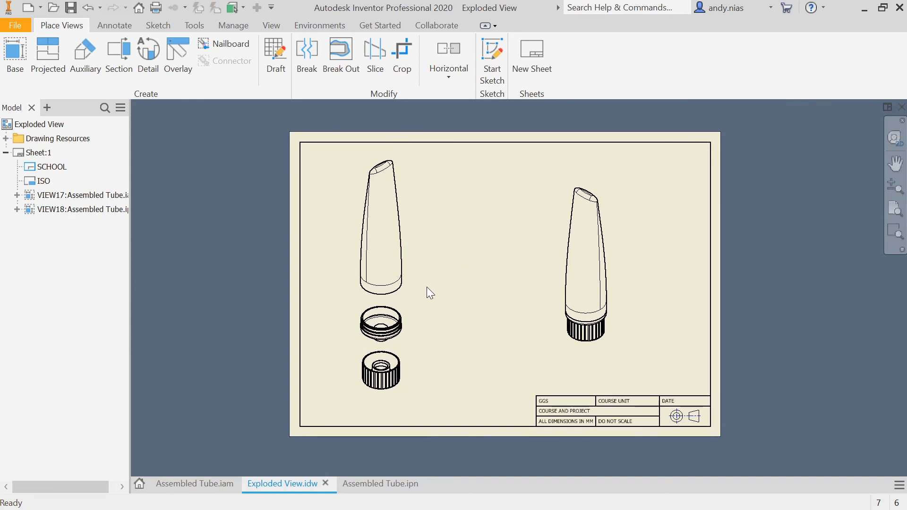
Turn the exploded assembly in Assembled Tube.ipn upside down with the cap uppermost and create a second snapshot view.
{"action": "left_click", "coordinate": [368, 481]}
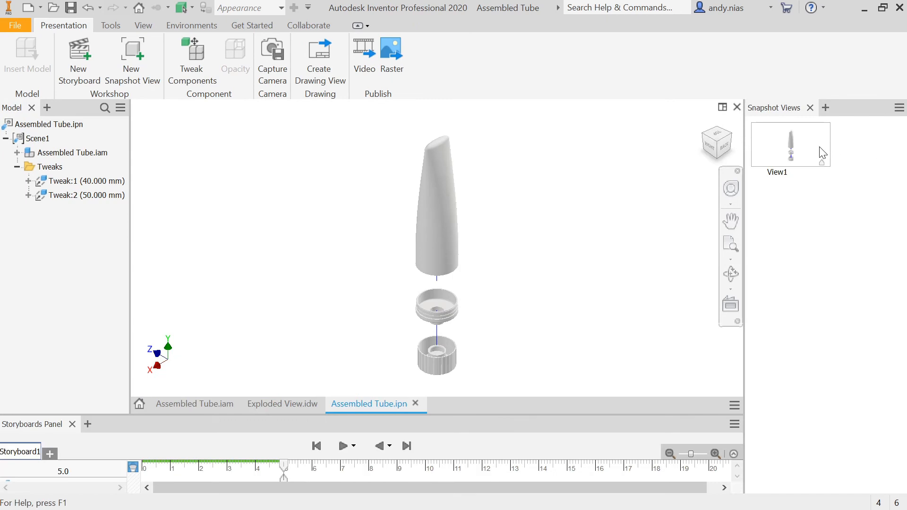
{"action": "mouse_move", "coordinate": [718, 145]}
{"action": "left_mouse_down"}
{"action": "mouse_move", "coordinate": [711, 175]}
{"action": "mouse_move", "coordinate": [723, 123]}
{"action": "mouse_move", "coordinate": [740, 104]}
{"action": "left_mouse_up"}
{"action": "left_click", "coordinate": [725, 153]}
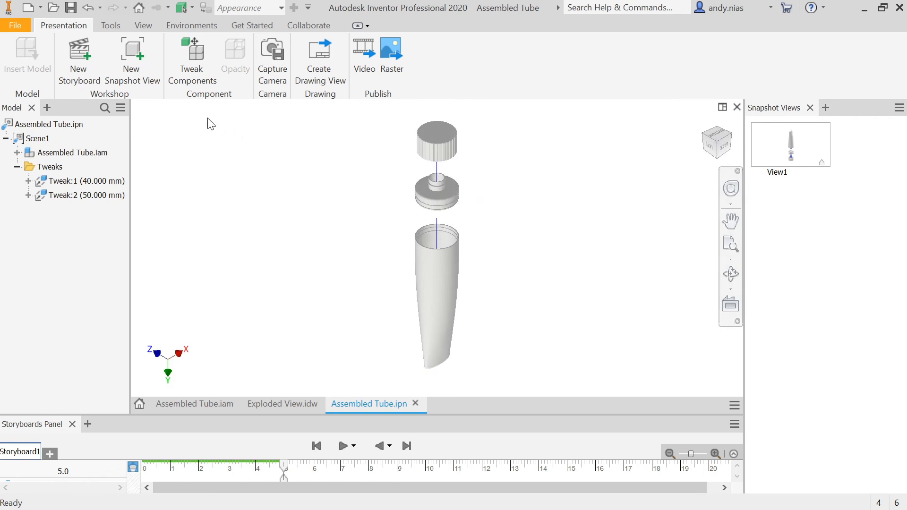
{"action": "left_click", "coordinate": [127, 59]}
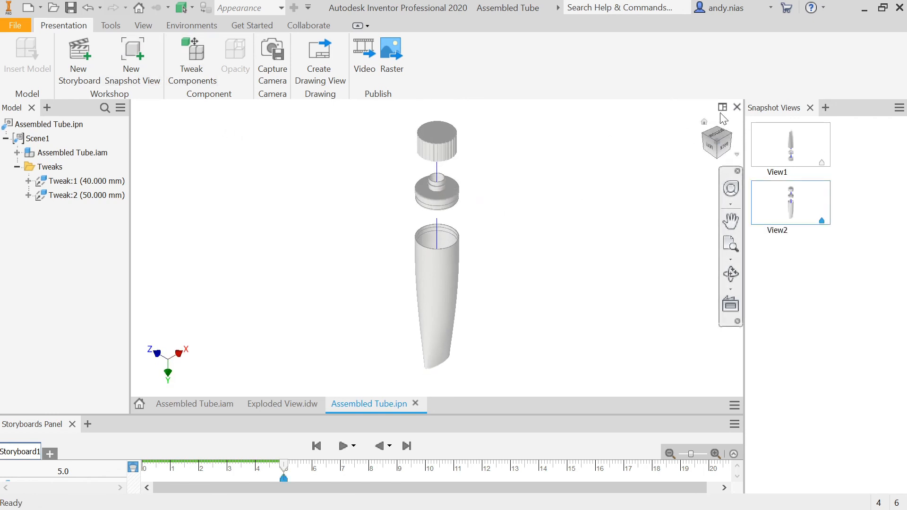
Place a 1:1 base view of the presentation's View2 in the Exploded View drawing, between the two existing views.
{"action": "left_click", "coordinate": [271, 404]}
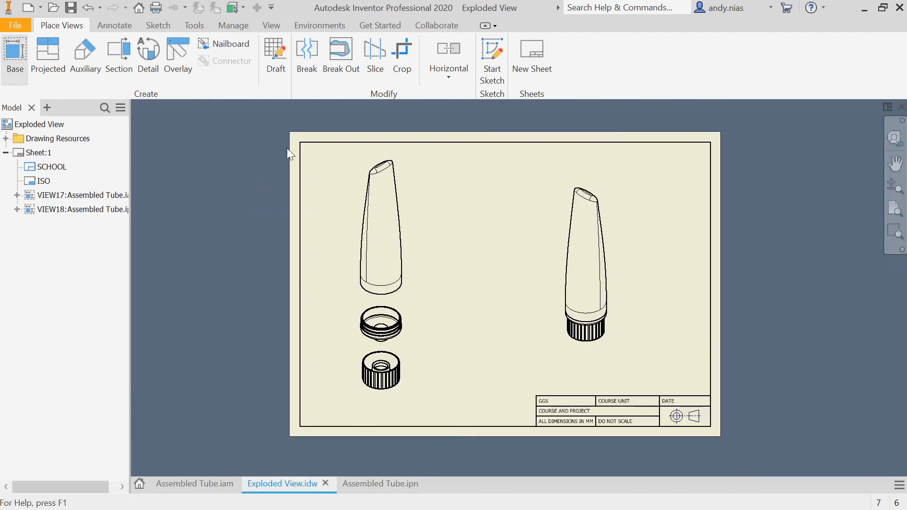
{"action": "left_click", "coordinate": [269, 210]}
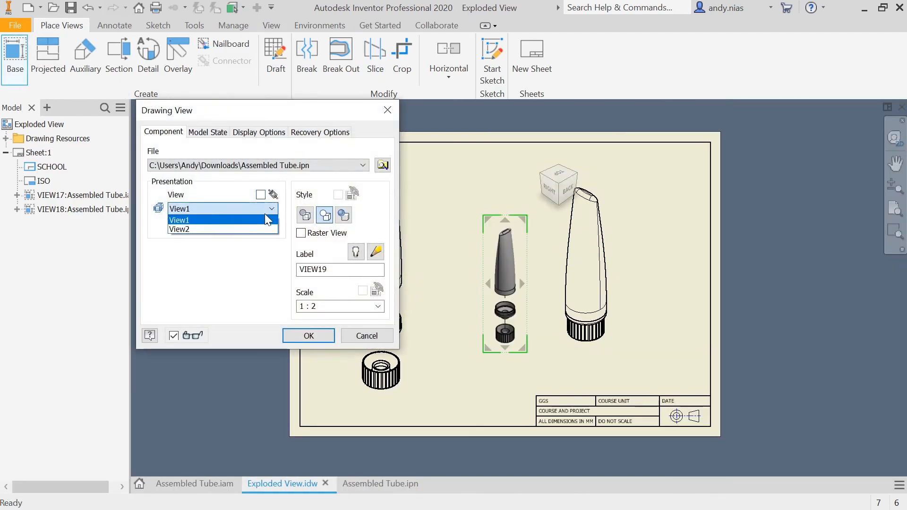
{"action": "left_click", "coordinate": [200, 231]}
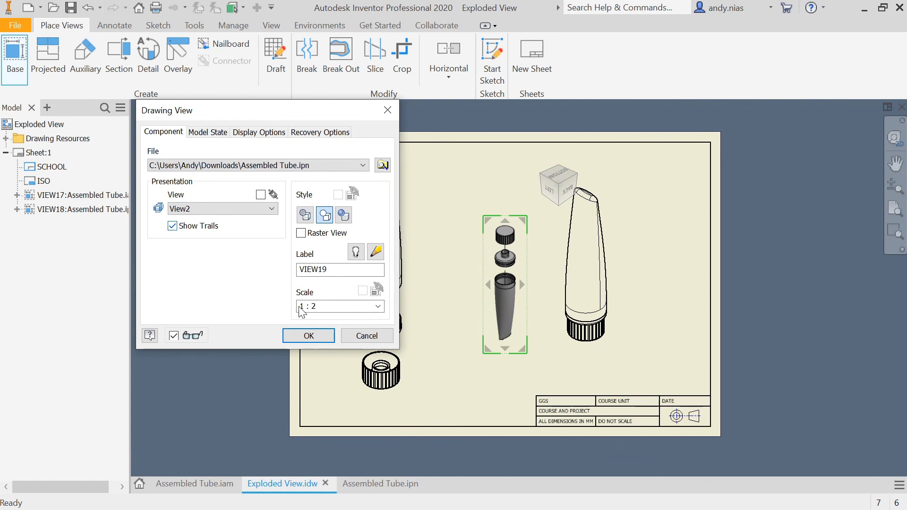
{"action": "left_click", "coordinate": [377, 306]}
{"action": "left_click", "coordinate": [365, 337]}
{"action": "left_click", "coordinate": [305, 336]}
{"action": "left_click_drag", "start_coordinate": [540, 246], "coordinate": [511, 237]}
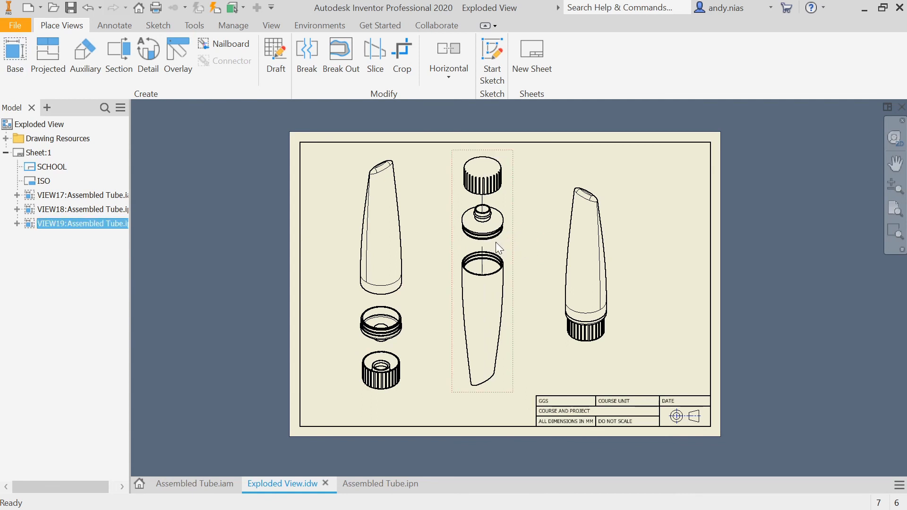
Turn off Show Trails for the inverted exploded view and set its display style to shaded.
{"action": "right_click", "coordinate": [507, 245]}
{"action": "left_click", "coordinate": [498, 396]}
{"action": "double_click", "coordinate": [453, 168]}
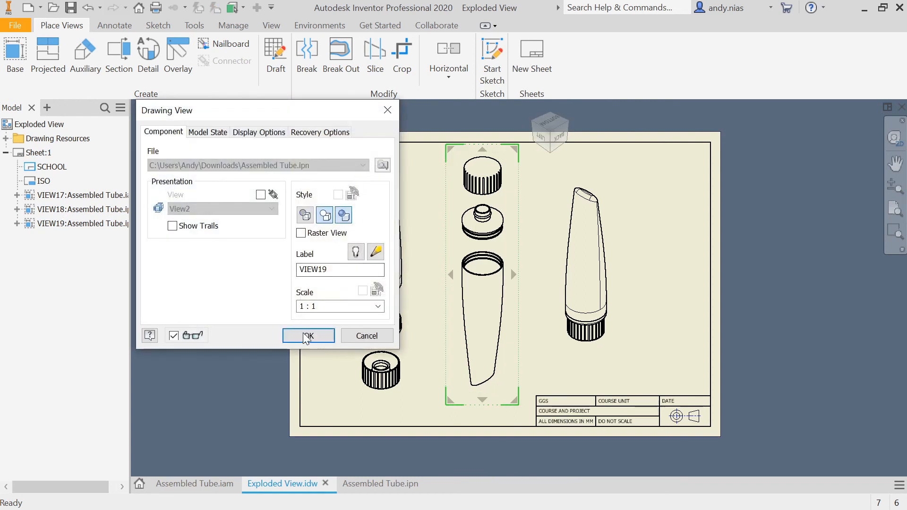
{"action": "left_click", "coordinate": [307, 336]}
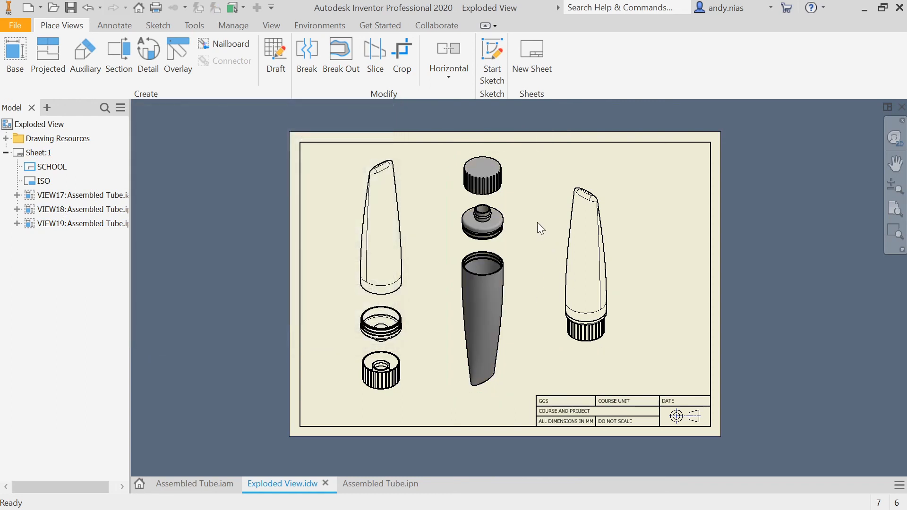